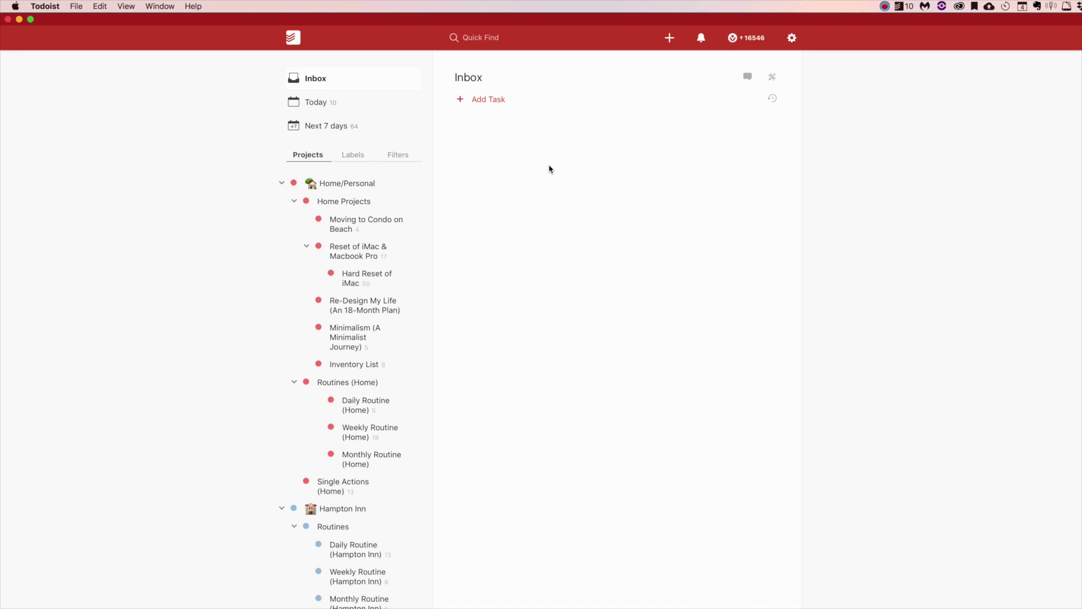
- Add the tasks "Buy Milk" and "Buy Chopped Liver" to the Inbox
left_click(494, 105)
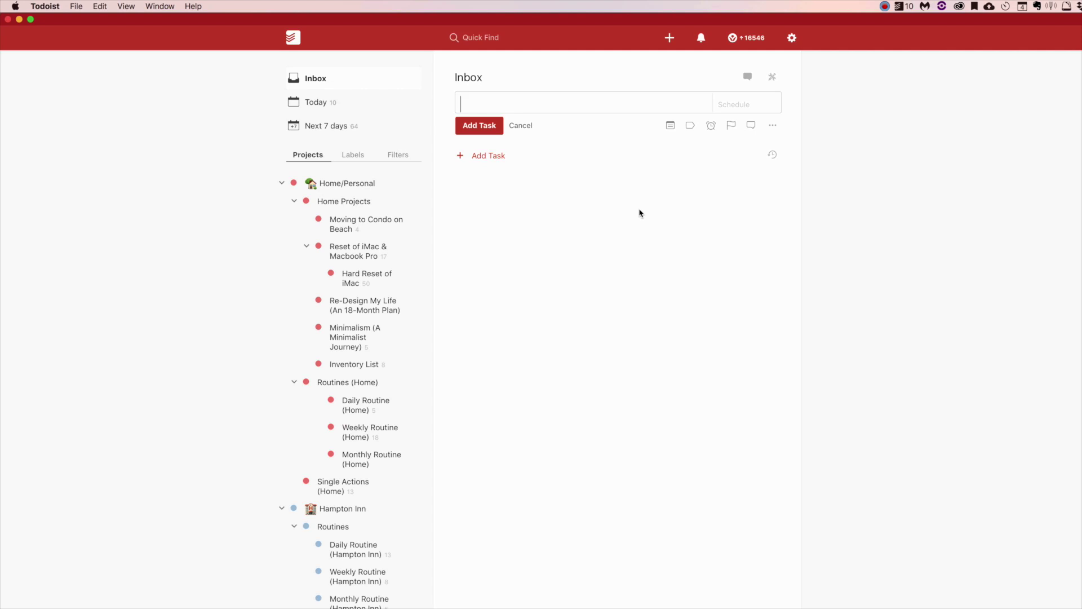
type("Buy Milk")
key("Return")
type("Buy ")
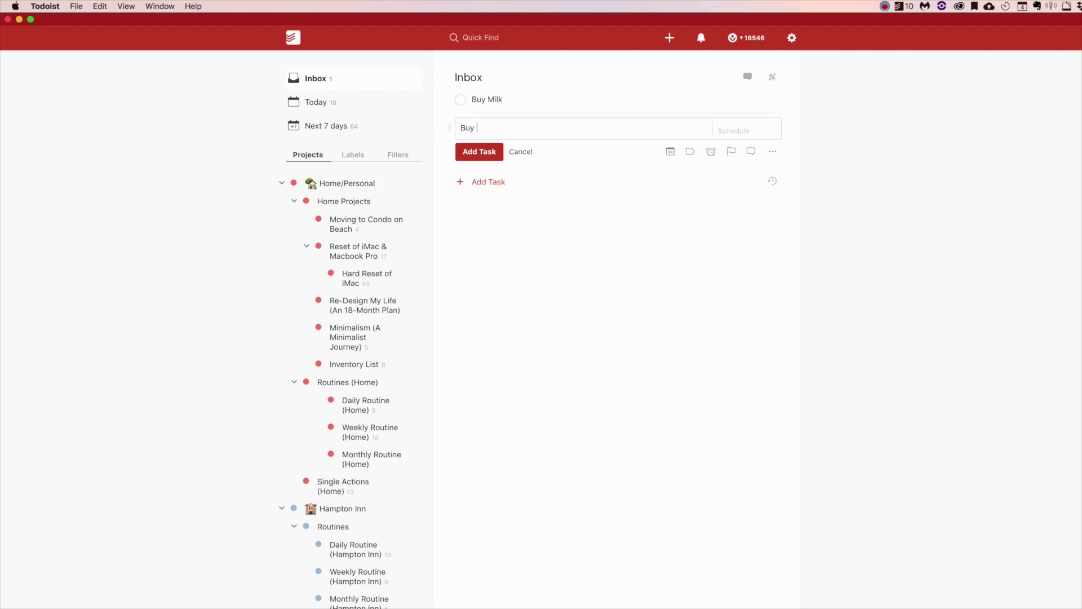
type("Chopped Llve")
key("BackSpace")
key("BackSpace")
key("BackSpace")
type("iver")
key("Return")
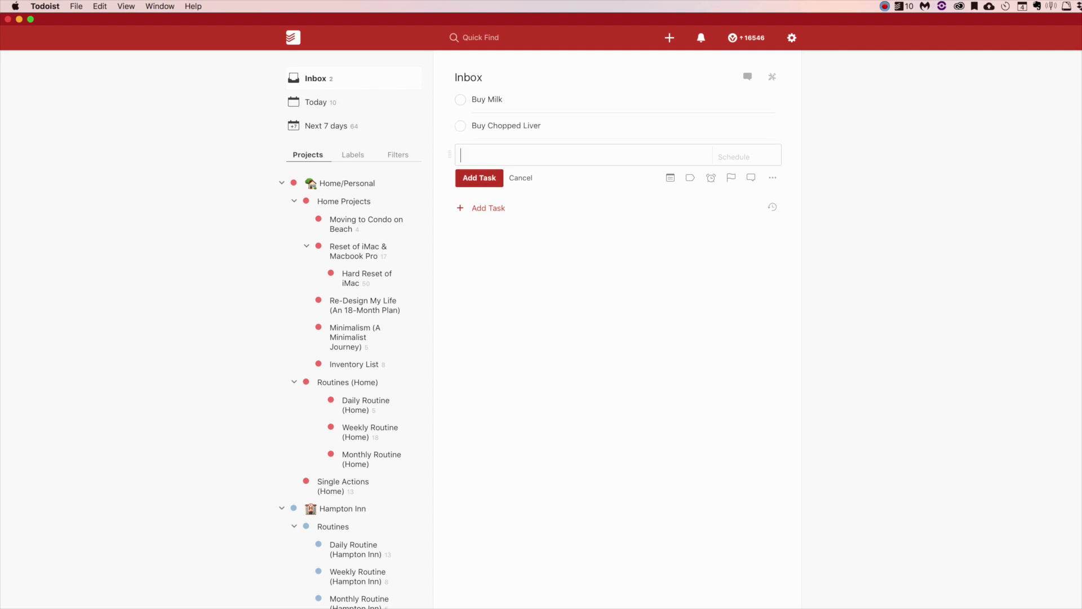
- Add the Inbox tasks "Go to Bank", "Get Hair cut" and one for taking a named person a bag of Sand
type("Go to Bank")
key("Return")
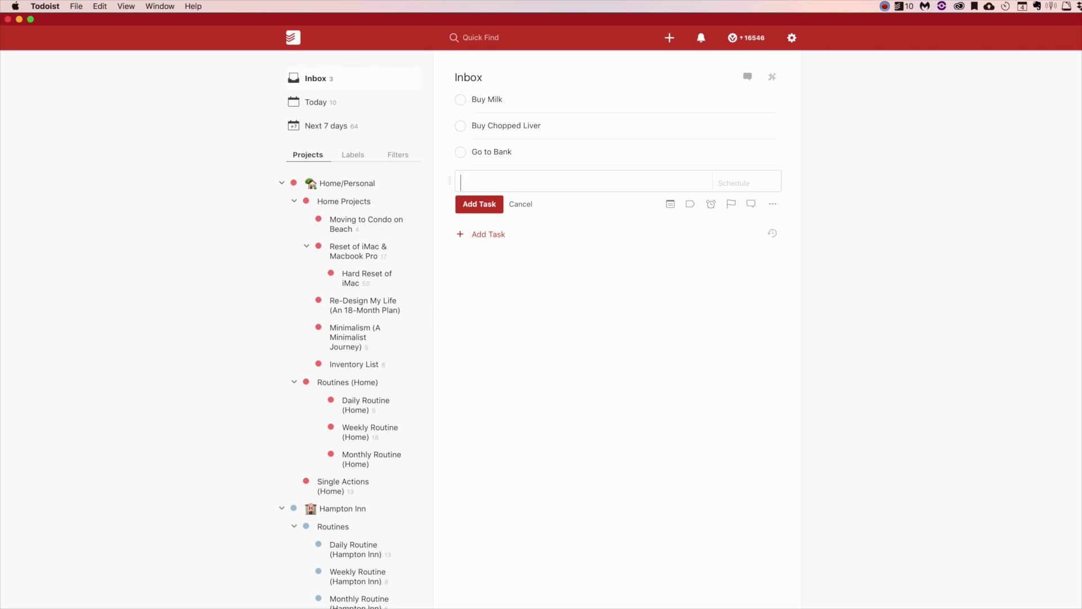
type("Get Hair cut")
key("Return")
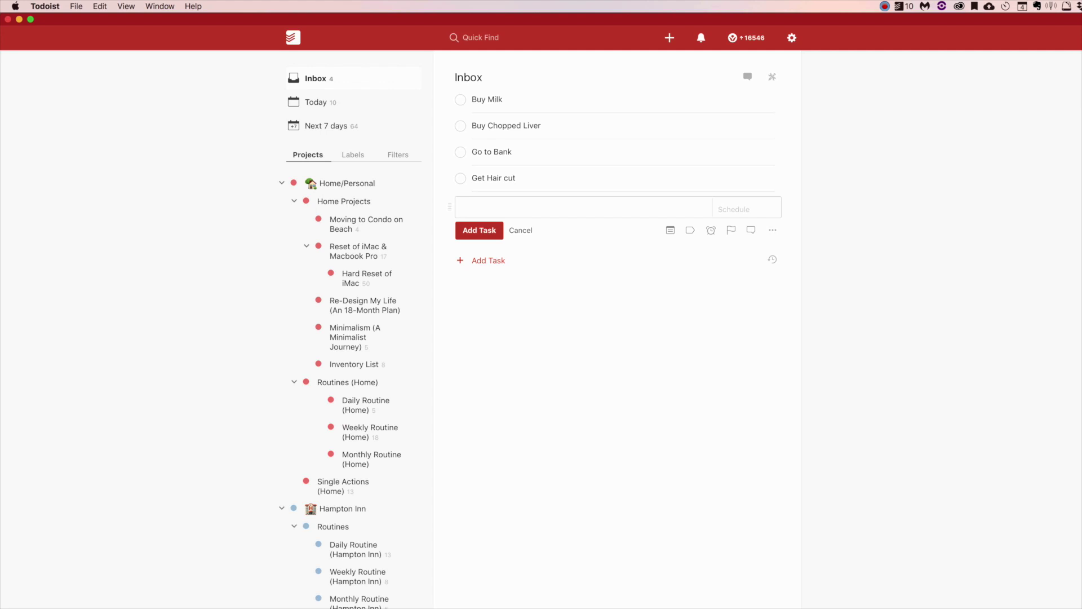
type("Take Cindy a bag of Sand")
key("Return")
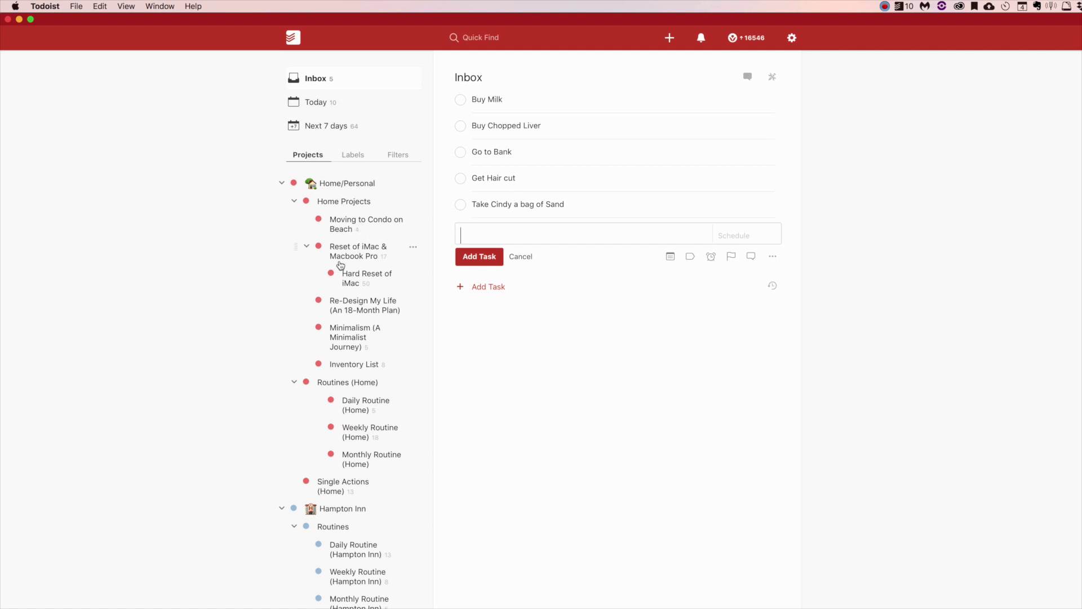
- Assign the Errands label to the "Buy Milk" task and save it
left_click(603, 105)
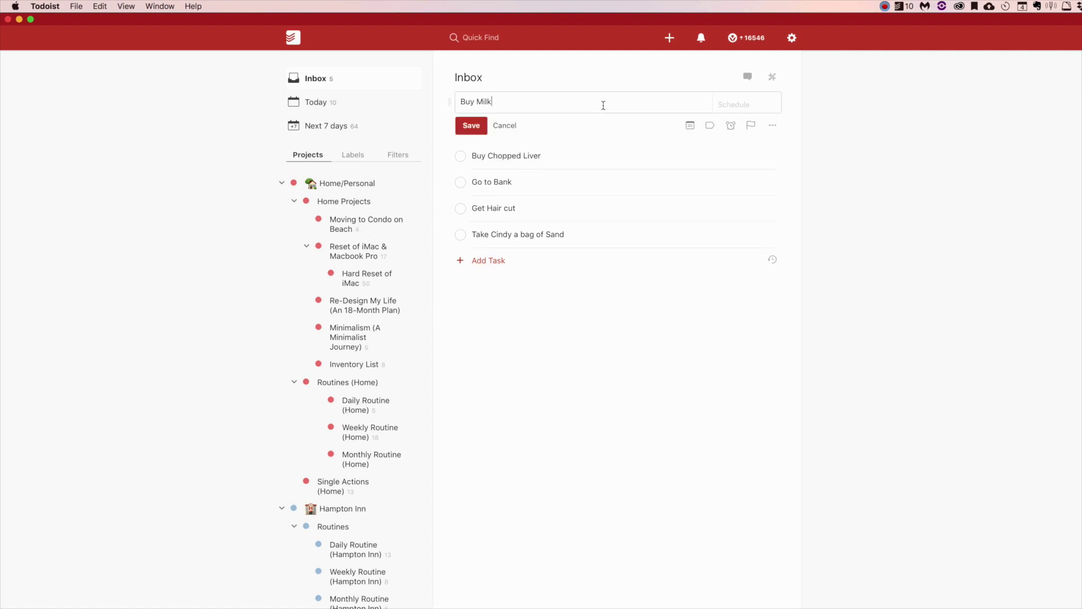
type("@")
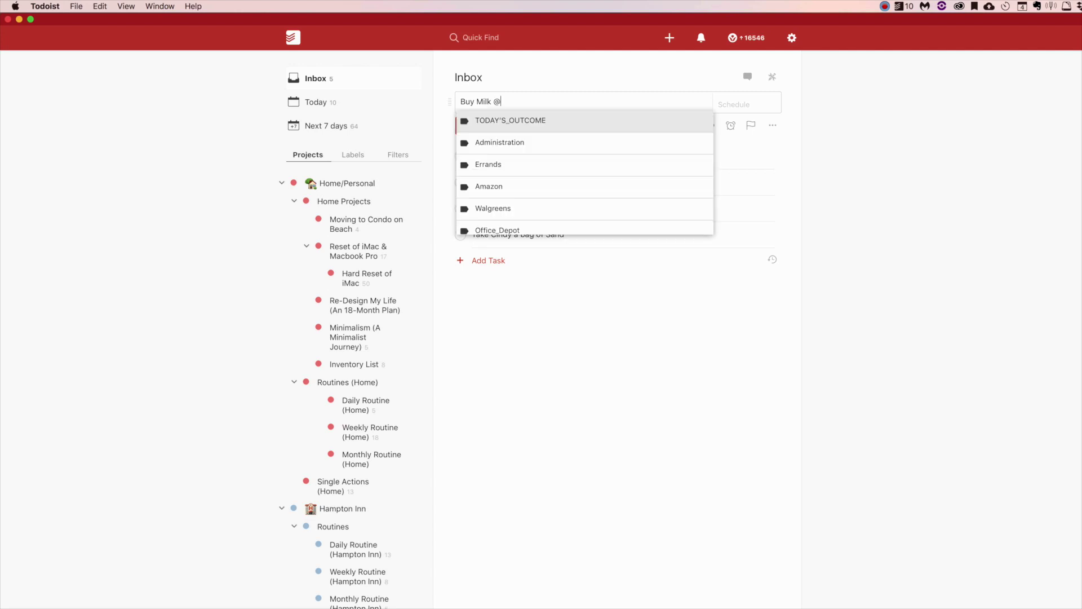
type("err")
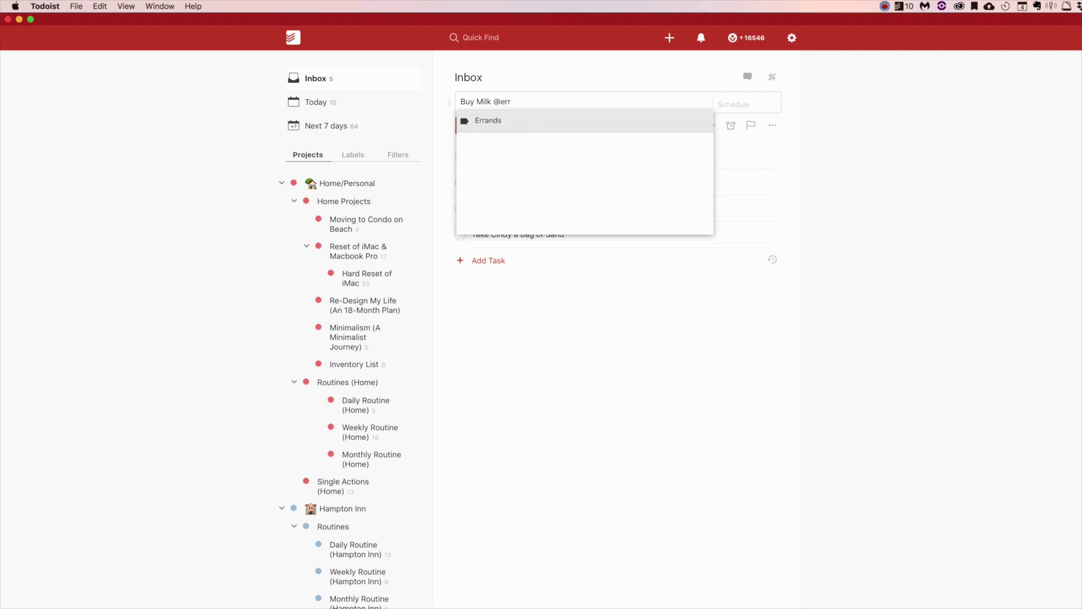
key("Return")
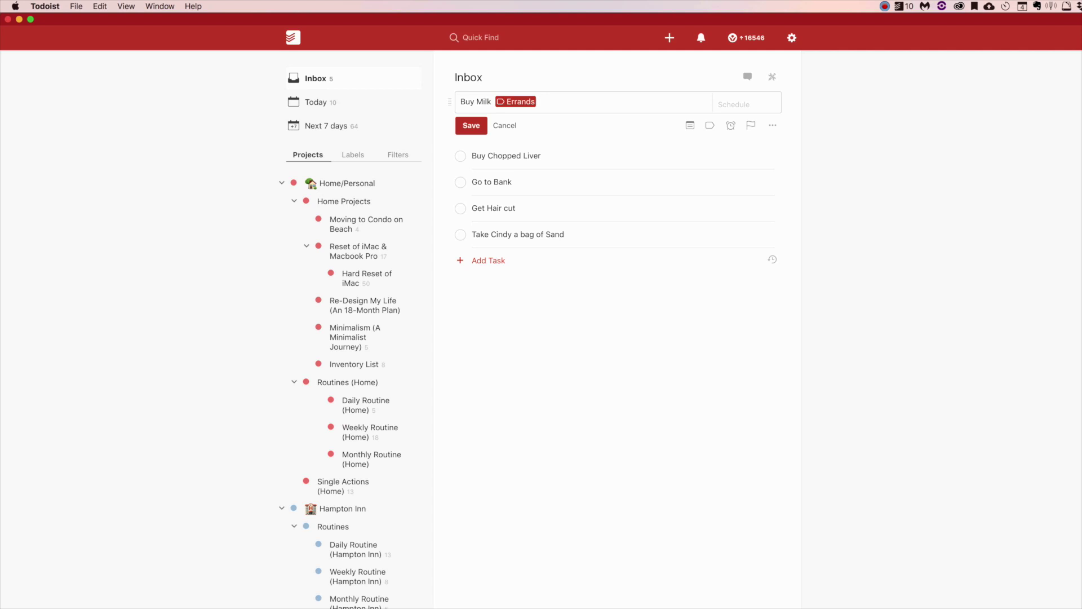
key("Return")
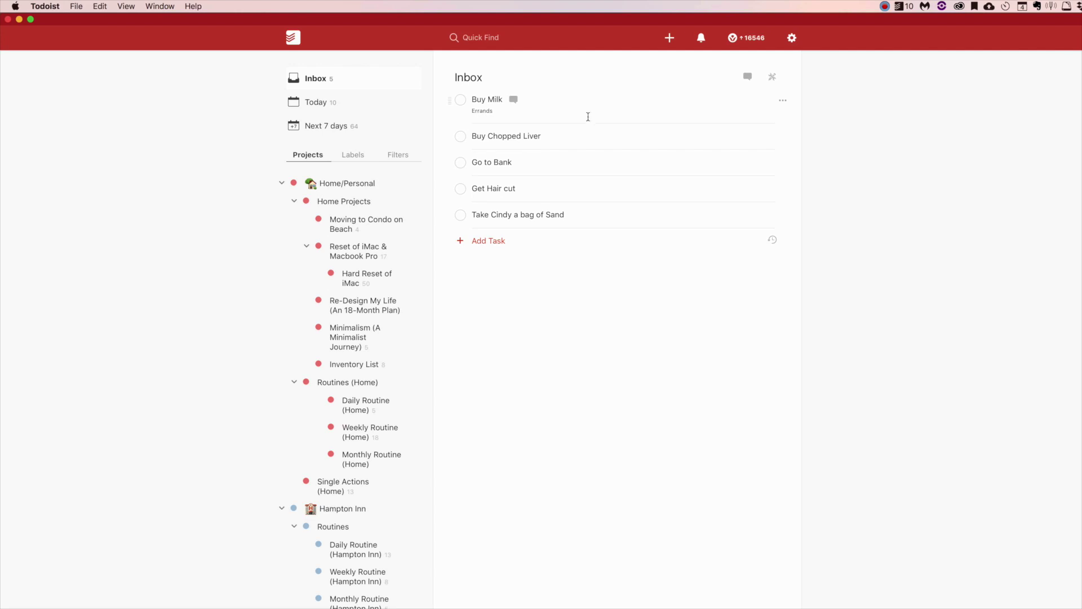
- Assign the Errands label to the "Buy Chopped Liver" task and save it
left_click(596, 139)
type("@er")
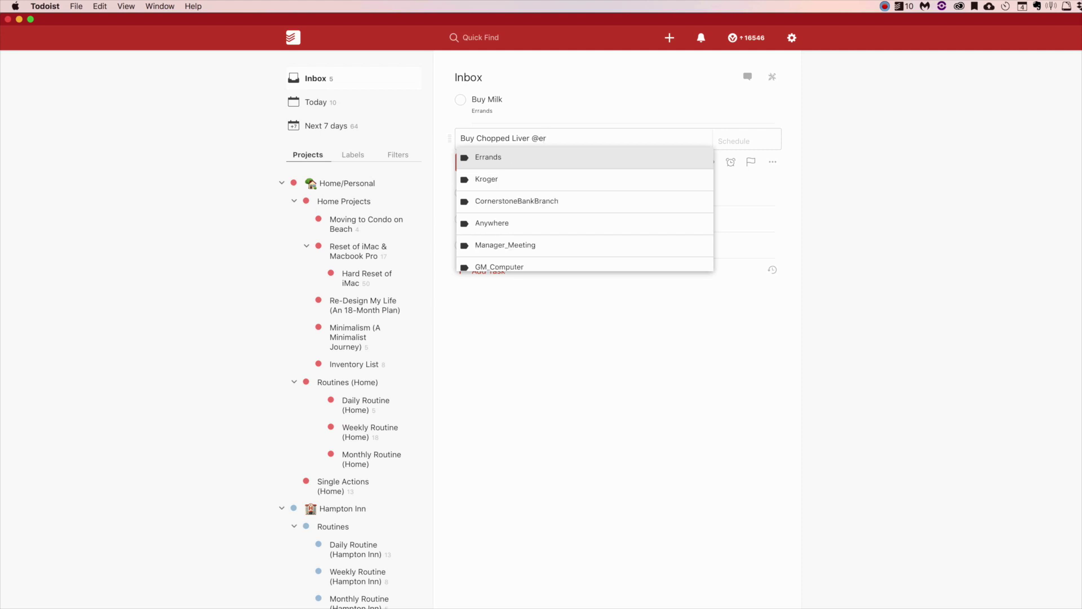
key("Return")
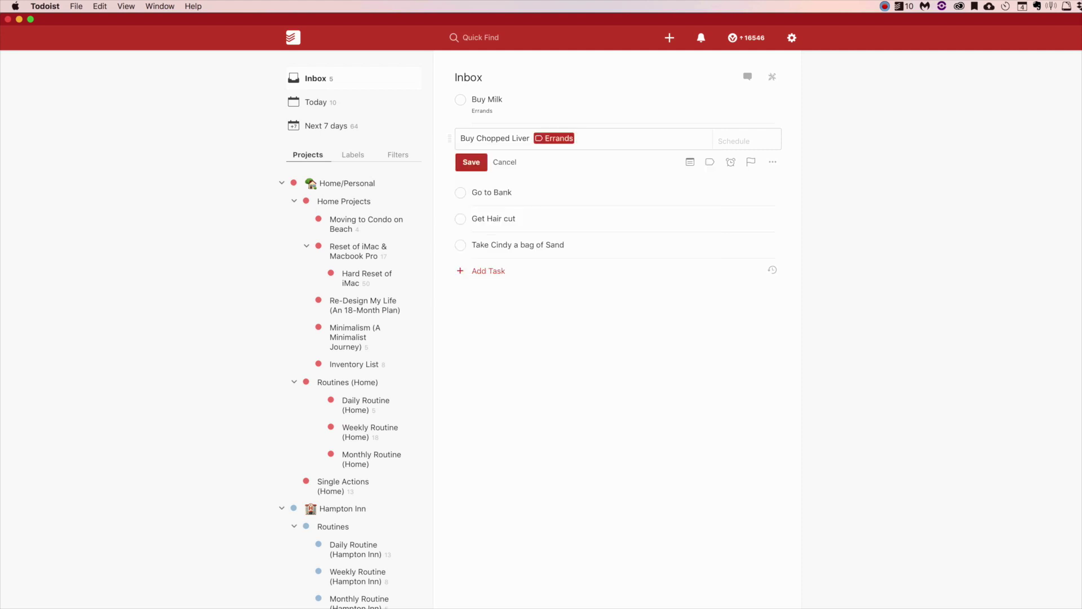
key("Return")
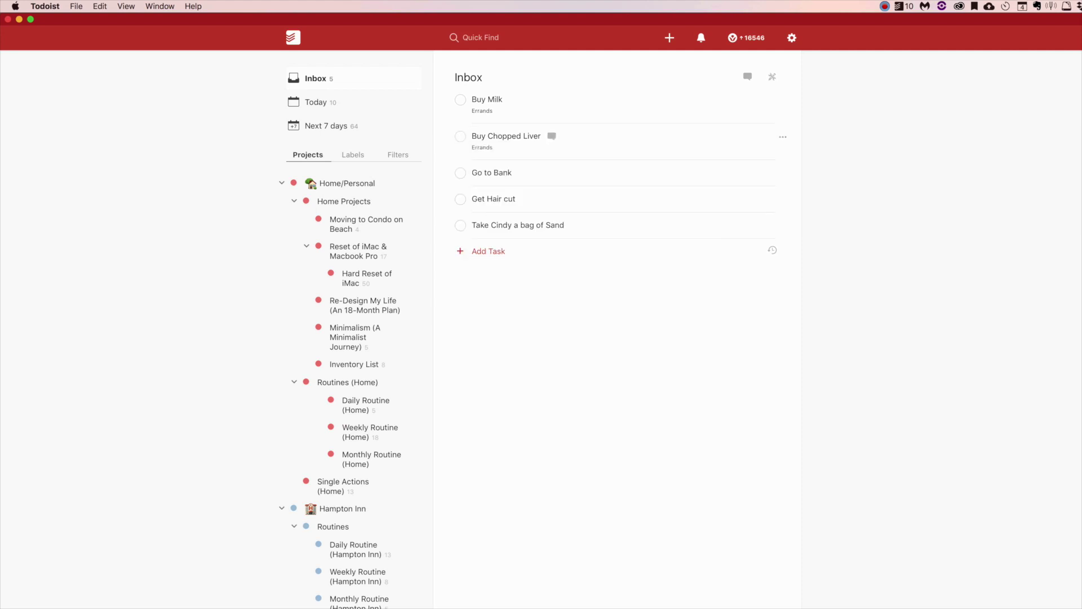
- Assign the Errands label to the "Go to Bank" task and save it
left_click(568, 172)
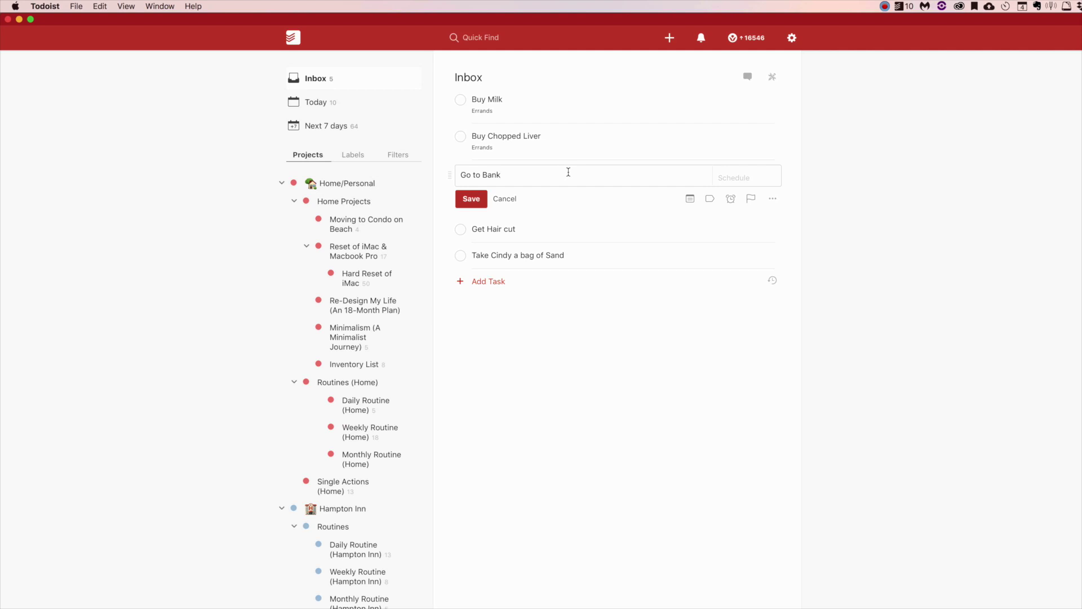
type("@err")
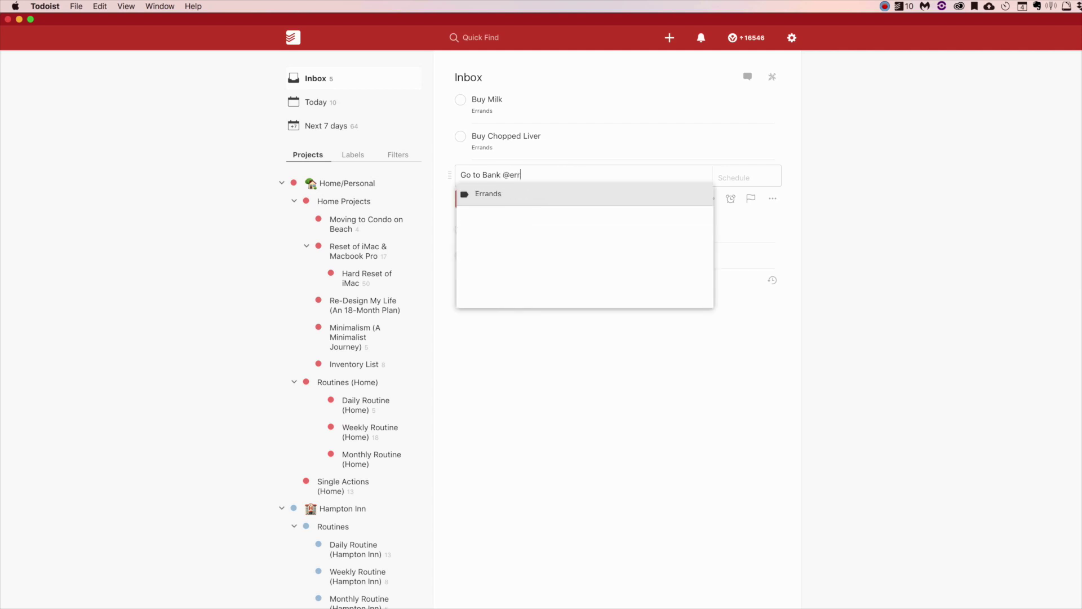
key("Return")
key("Return")
- Assign the Errands label to the "Get Hair cut" task and save it
left_click(570, 209)
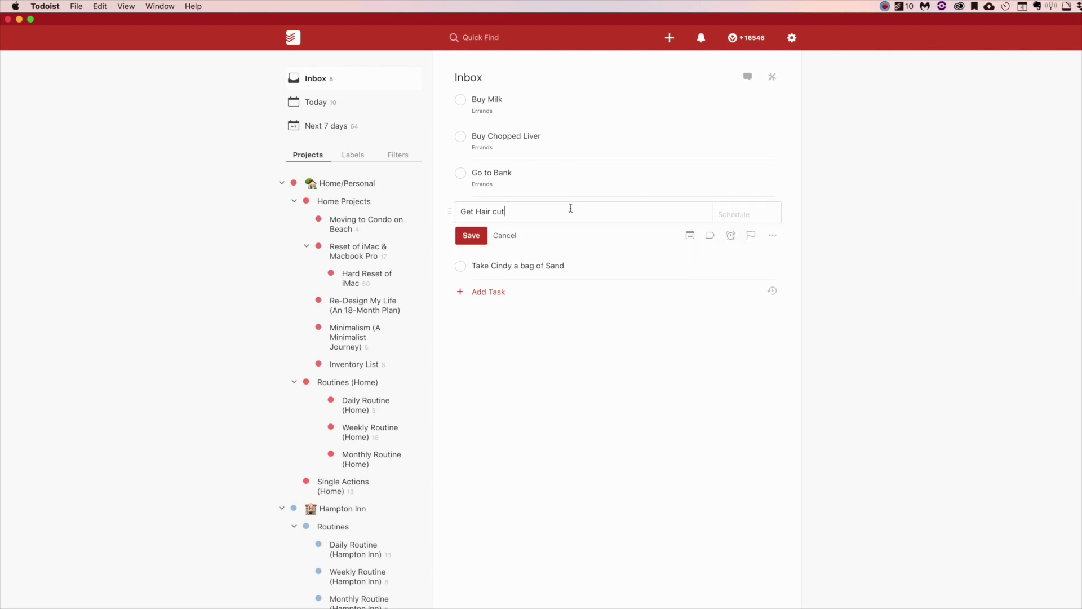
type("@err")
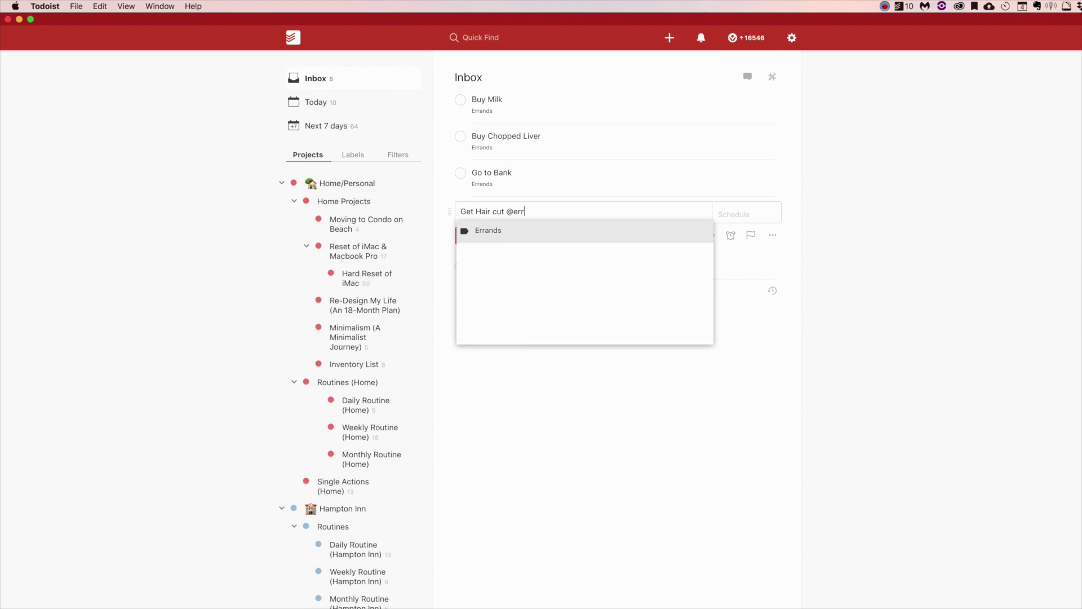
key("Return")
key("Return")
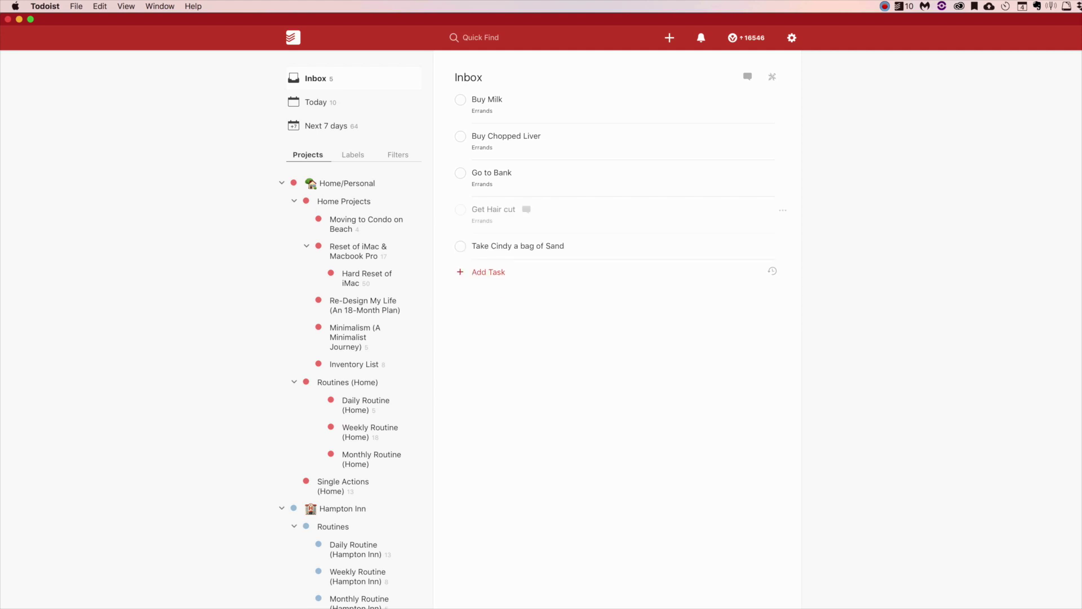
- Re-enter the bag of Sand task's text, assign it the Errands label and save it
left_click(619, 246)
key("super+c")
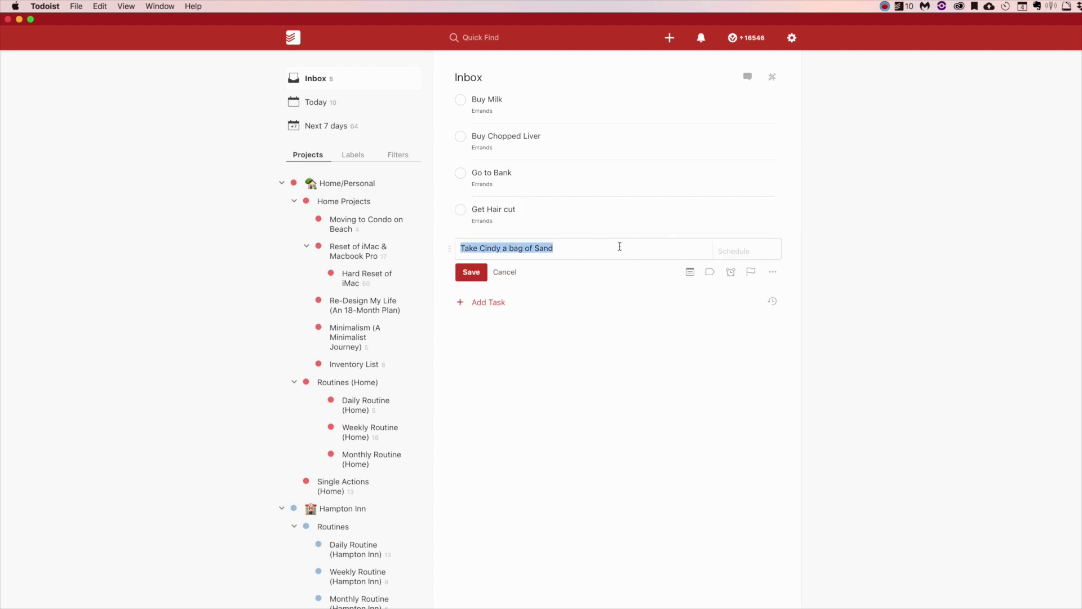
key("BackSpace")
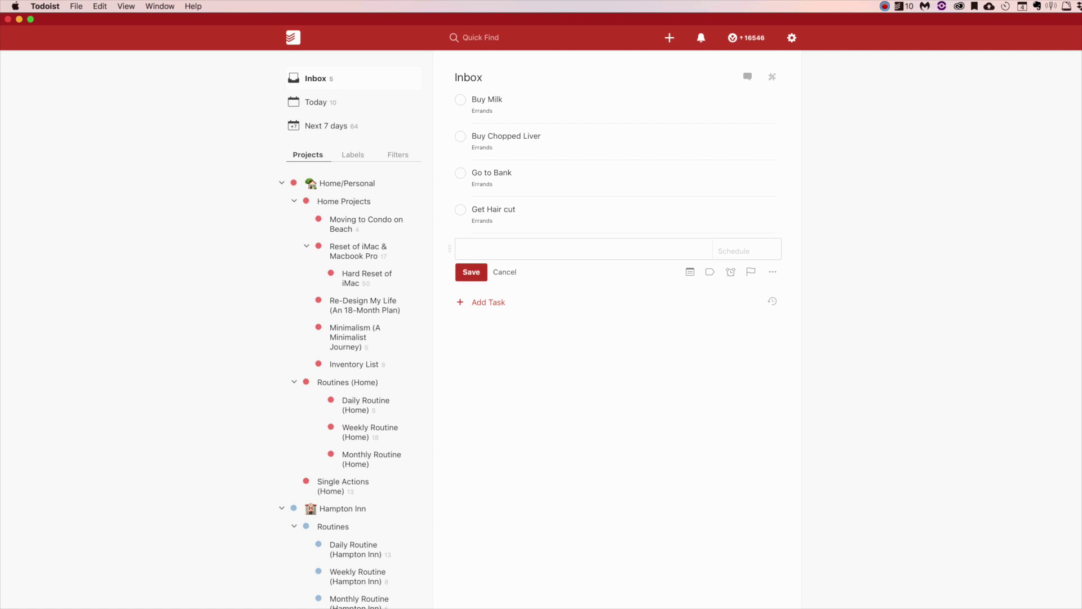
key("super+v")
type("@Er")
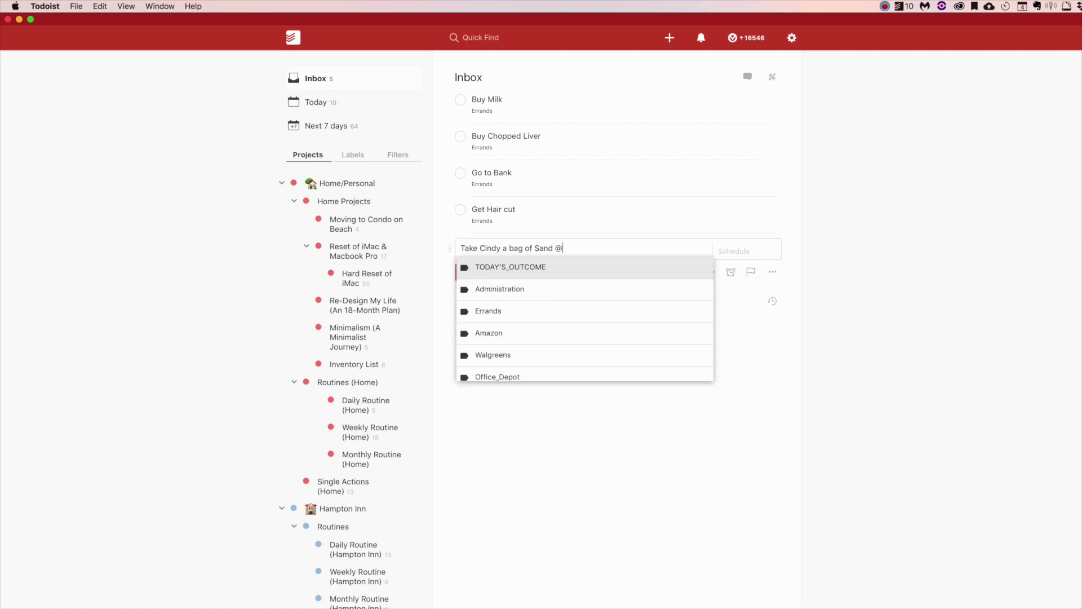
key("Return")
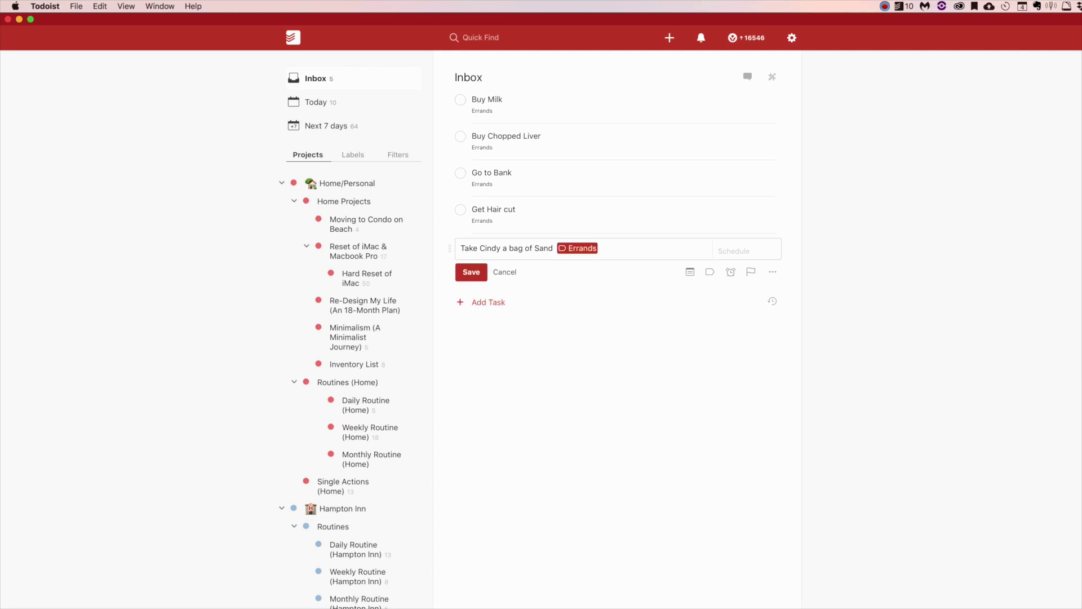
key("Return")
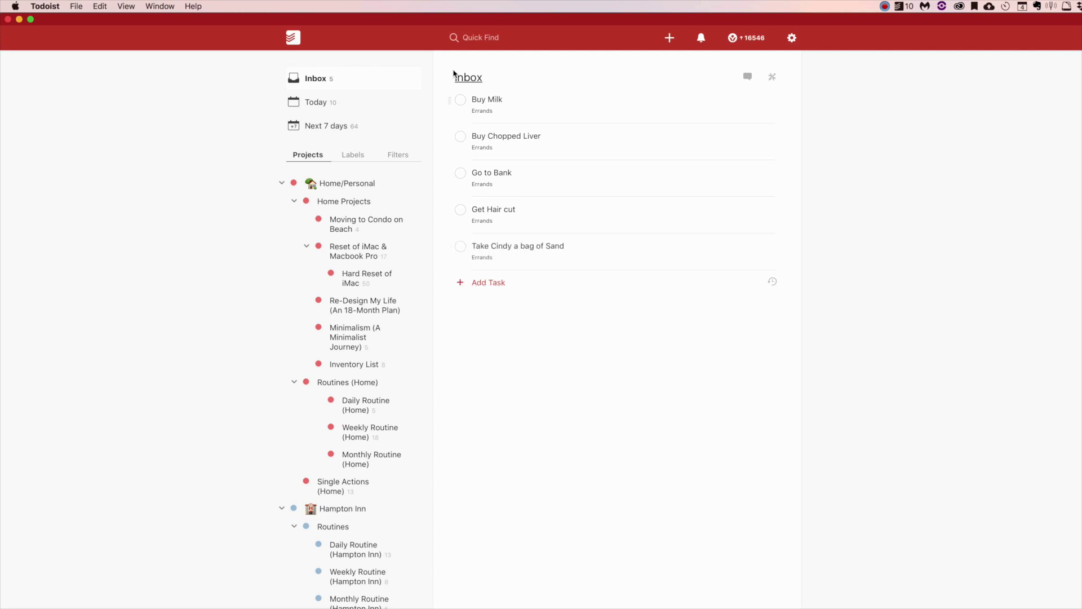
- Add the Kroger label to the "Buy Milk" task alongside its Errands label
left_click(548, 105)
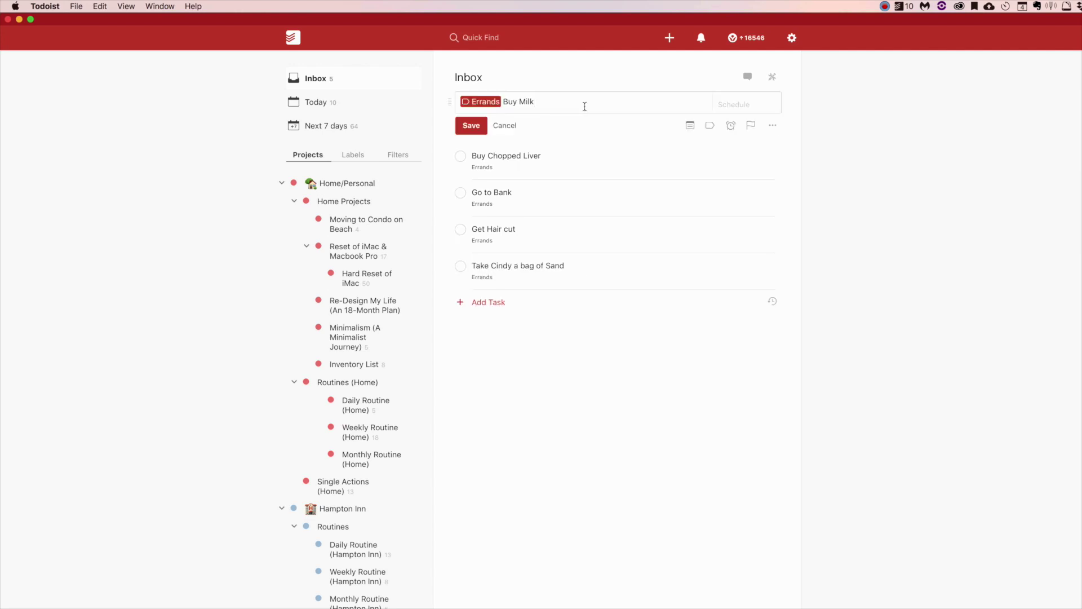
type("@")
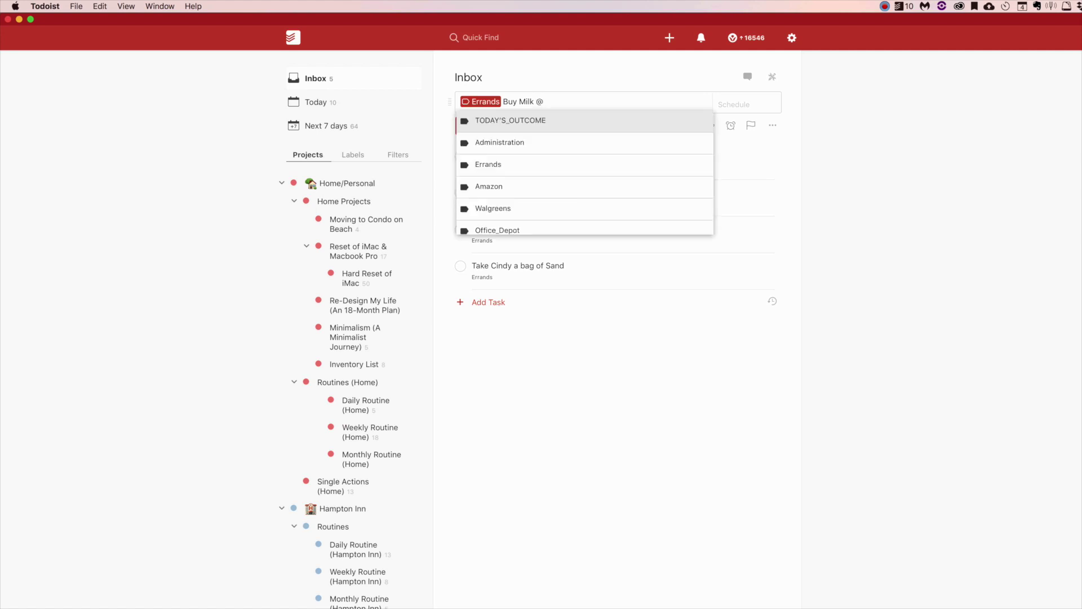
type("kroger")
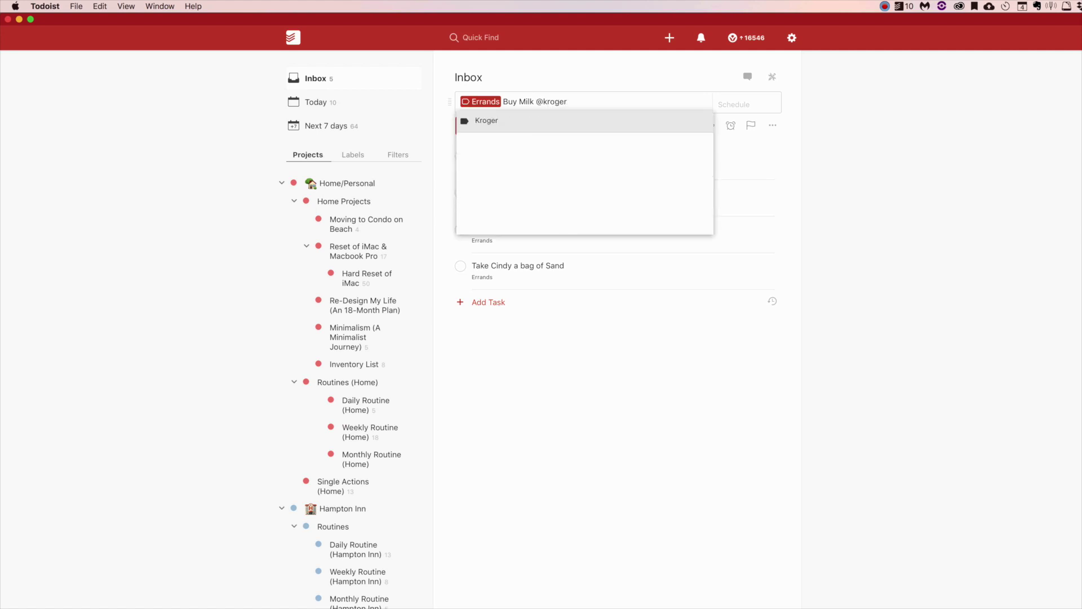
key("Return")
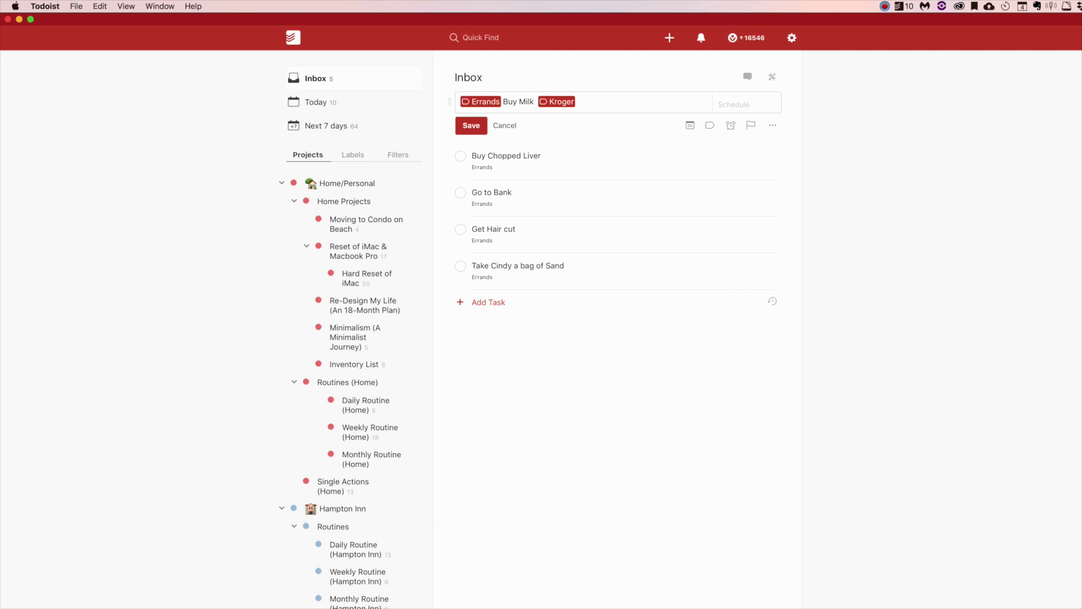
- Add the Walmart label to the "Buy Chopped Liver" task alongside its Errands label and save it
left_click(589, 160)
type("@")
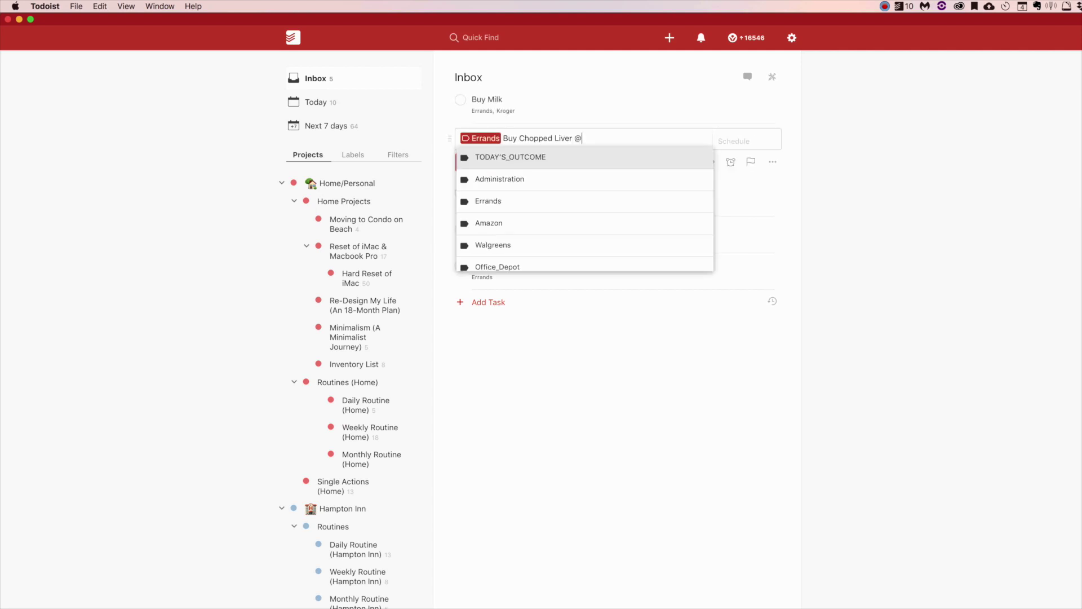
type("wal")
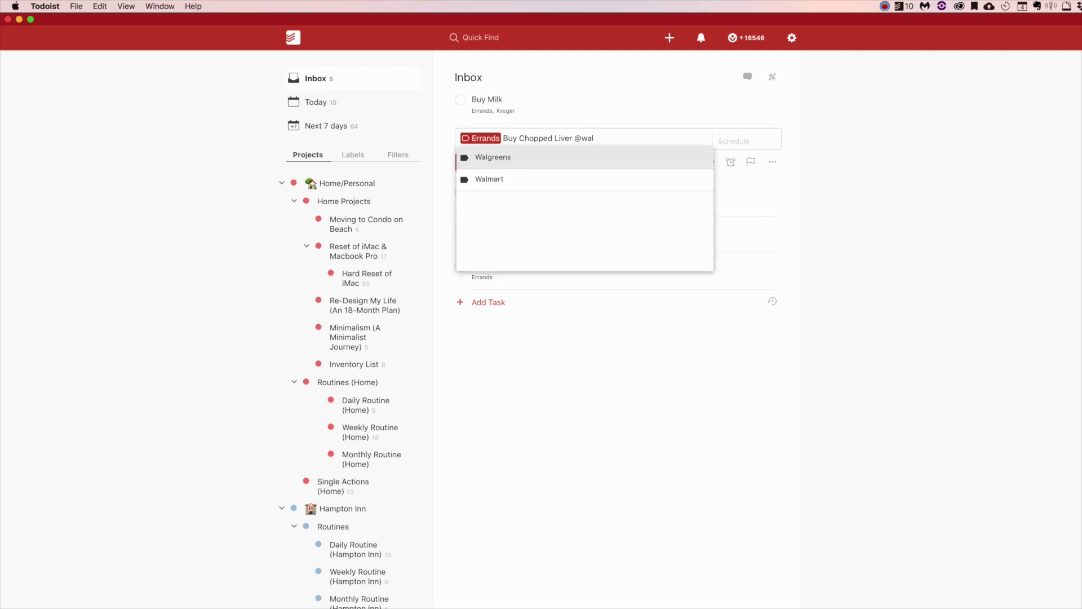
type("m")
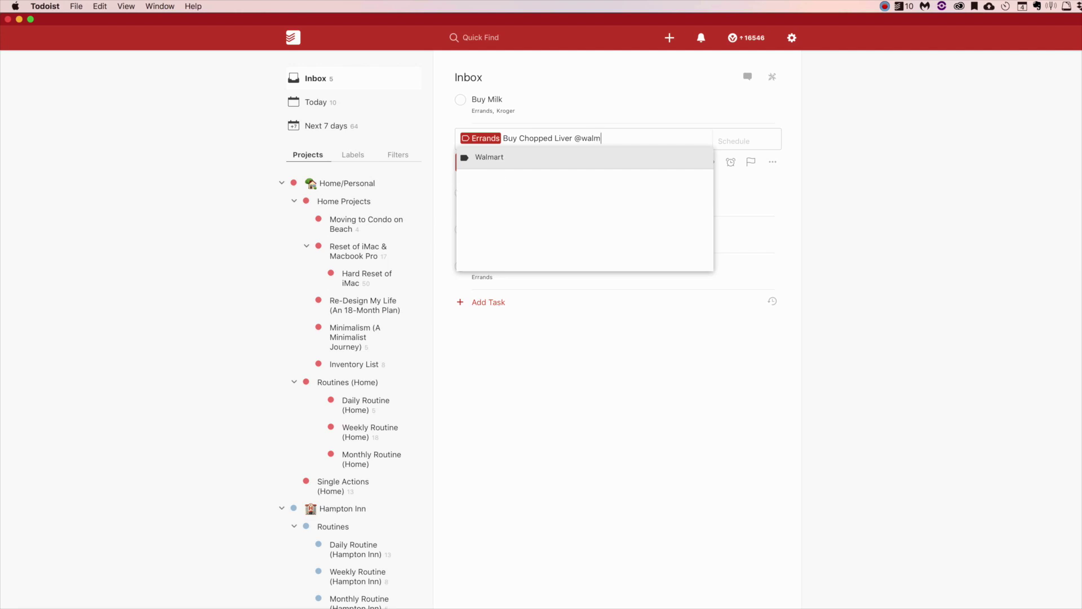
key("Return")
key("Return")
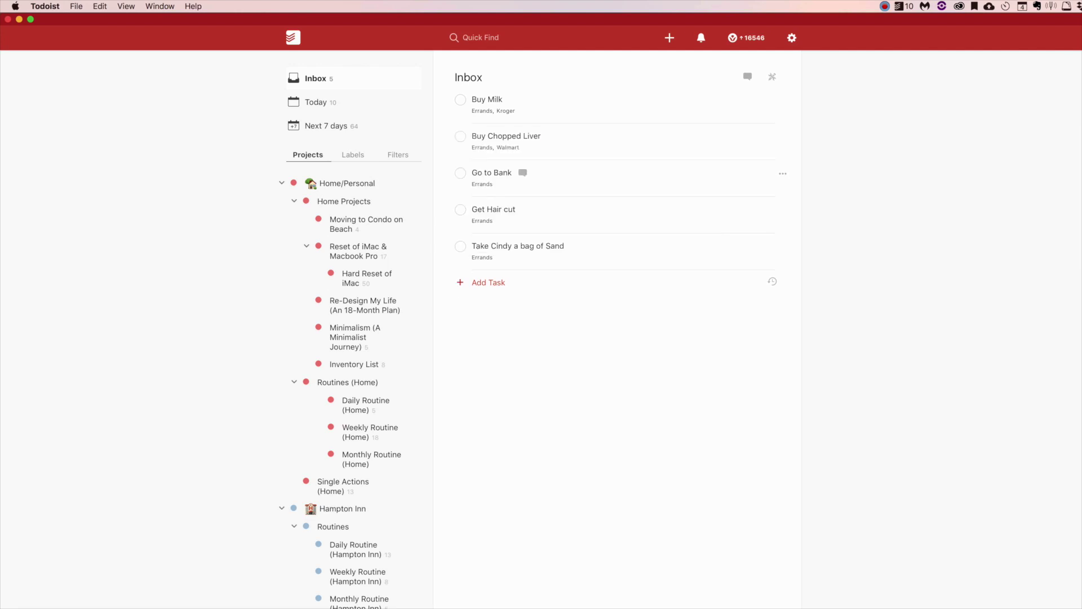
left_click(570, 176)
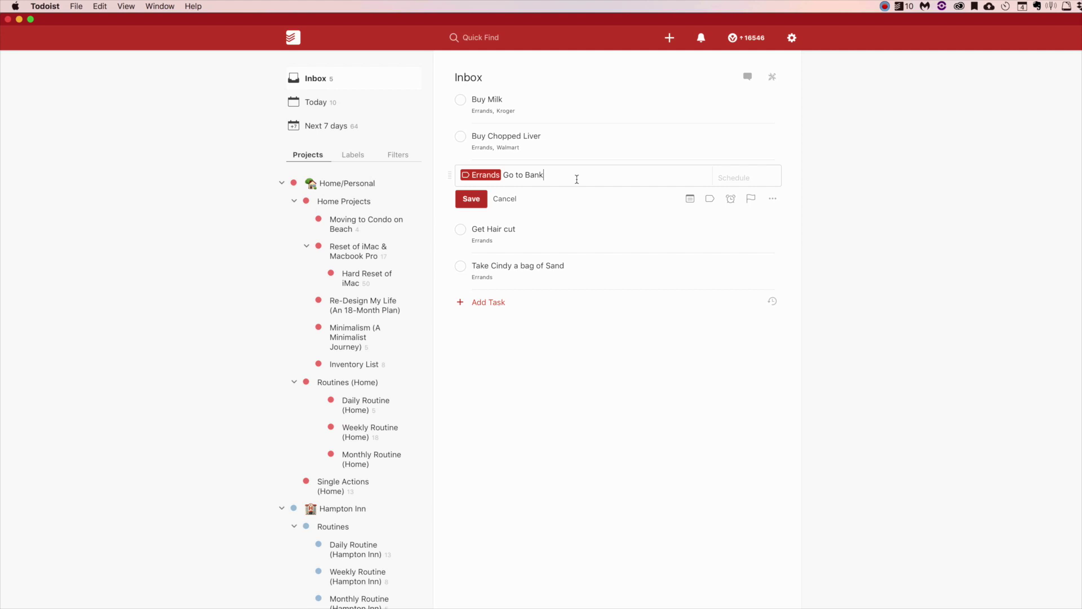
left_click(513, 202)
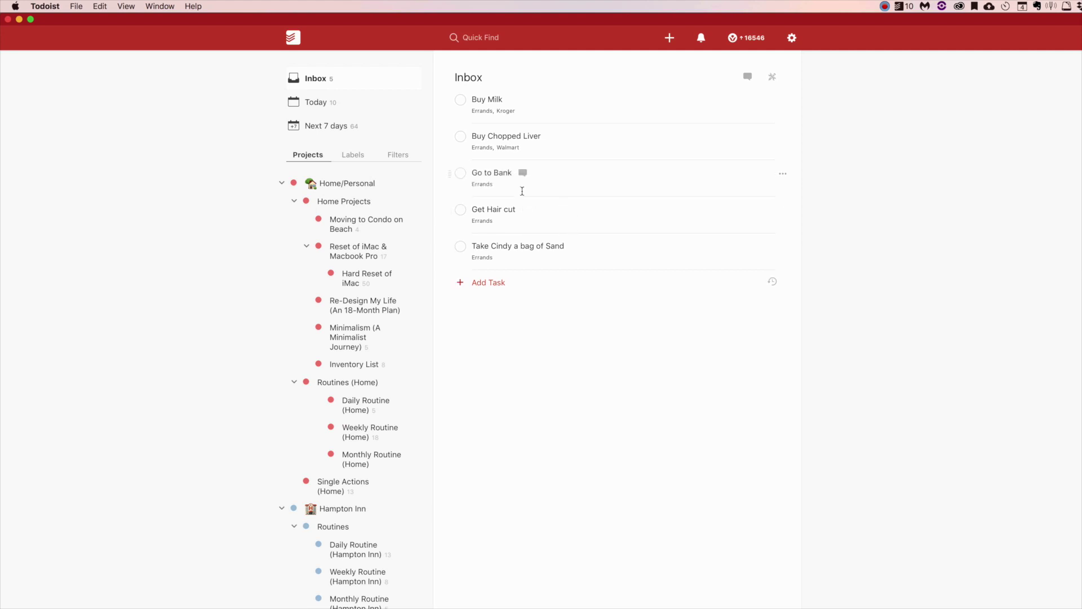
left_click(574, 214)
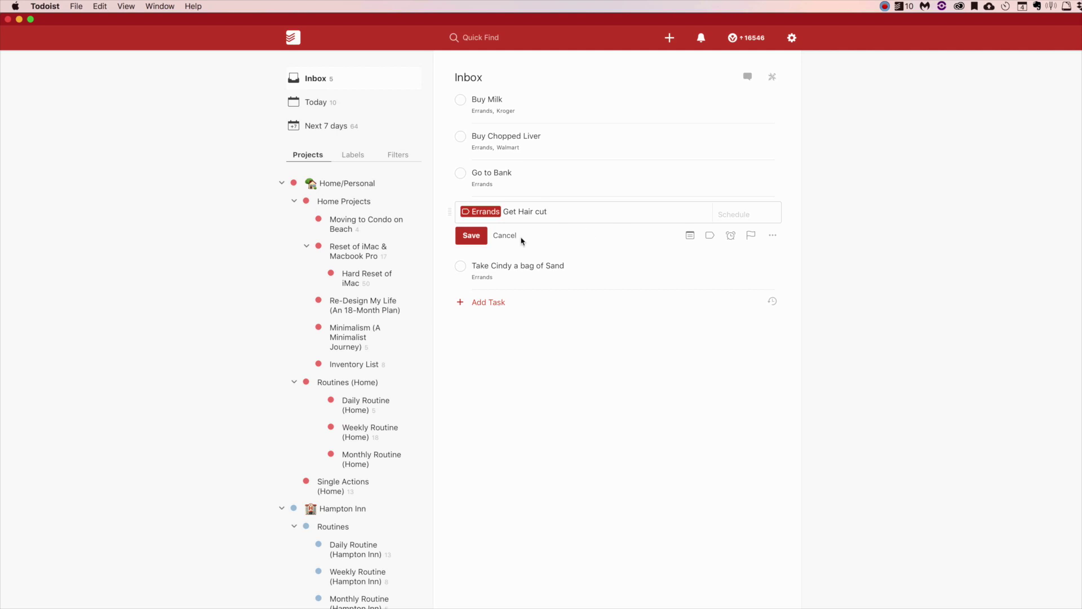
left_click(505, 237)
left_click(625, 251)
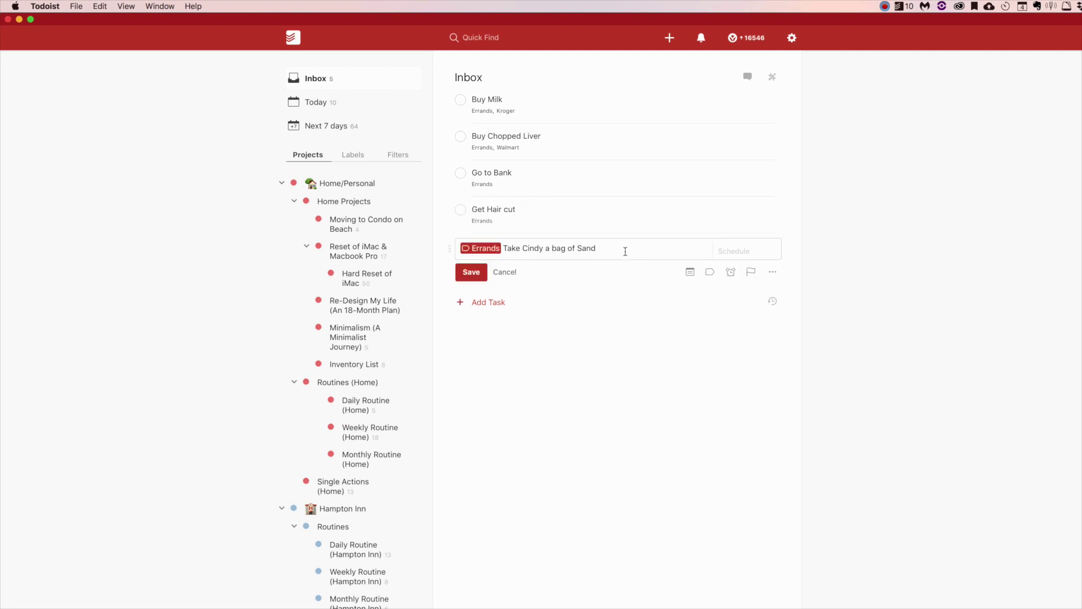
left_click(504, 272)
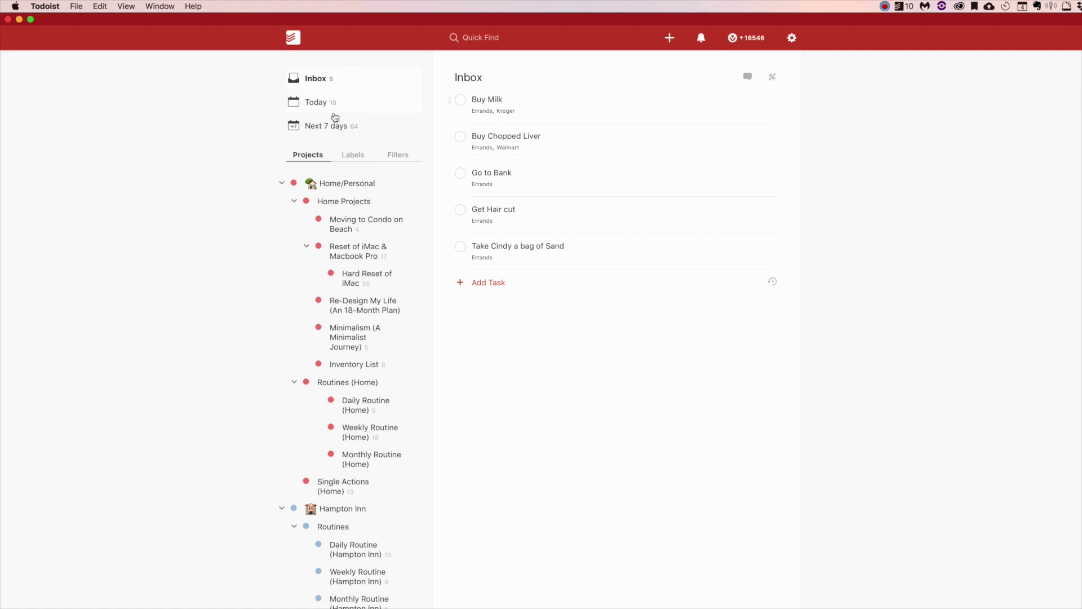
- Show all tasks carrying the Errands label and check the due dates of the scheduled ones
left_click(362, 159)
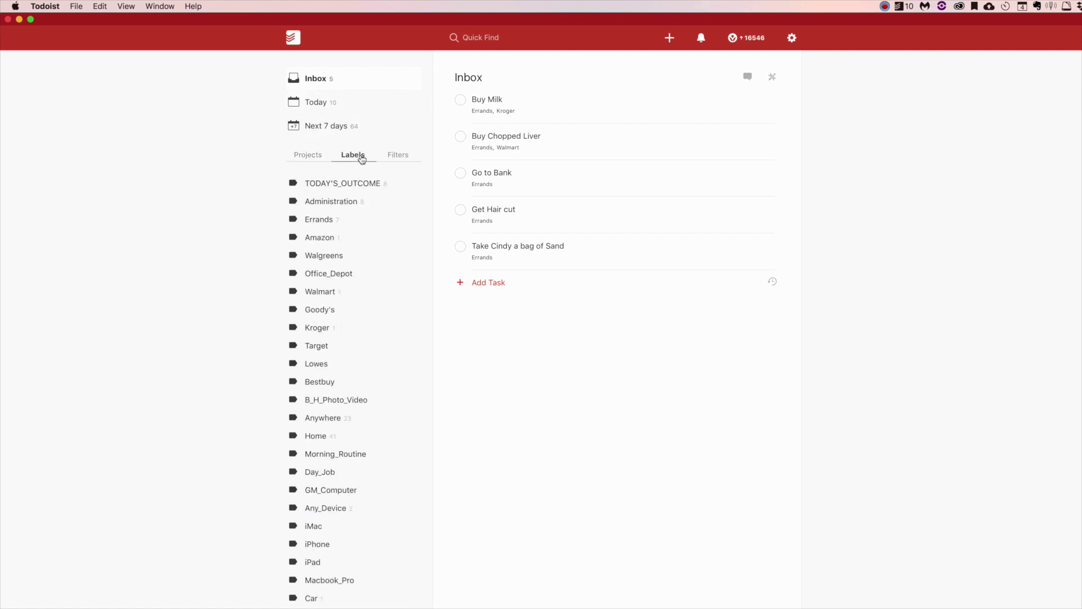
left_click(326, 228)
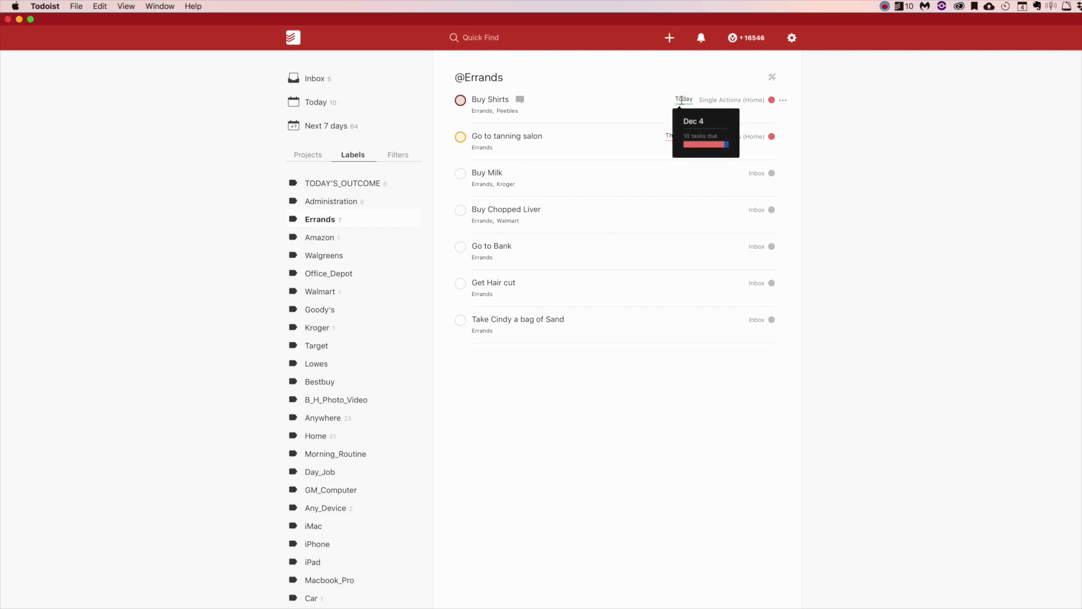
mouse_move(683, 138)
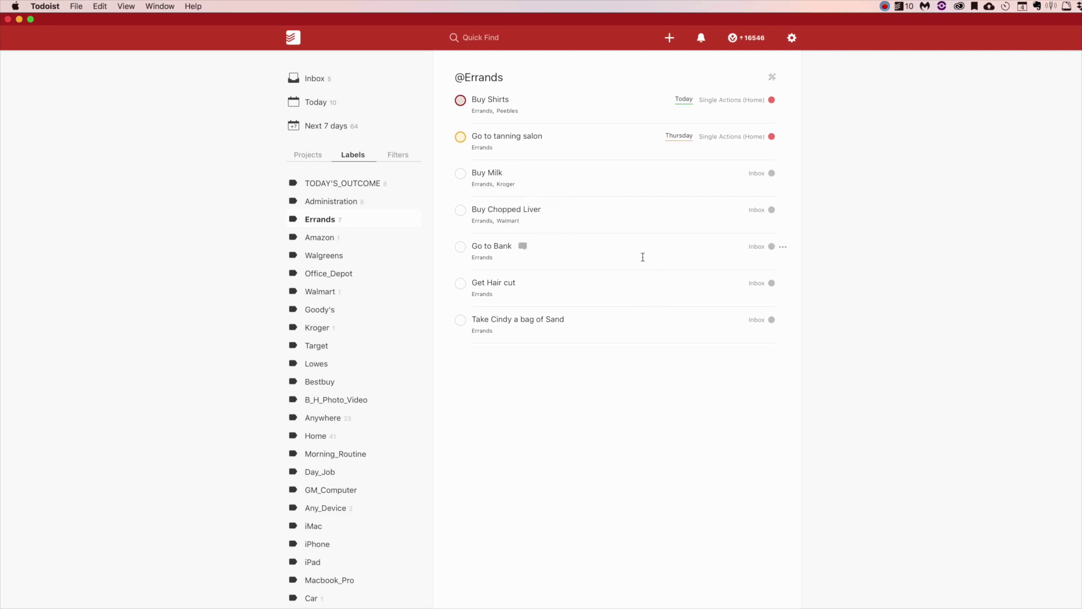
- Show the tasks labelled Walmart and look through the complete list of labels
left_click(507, 222)
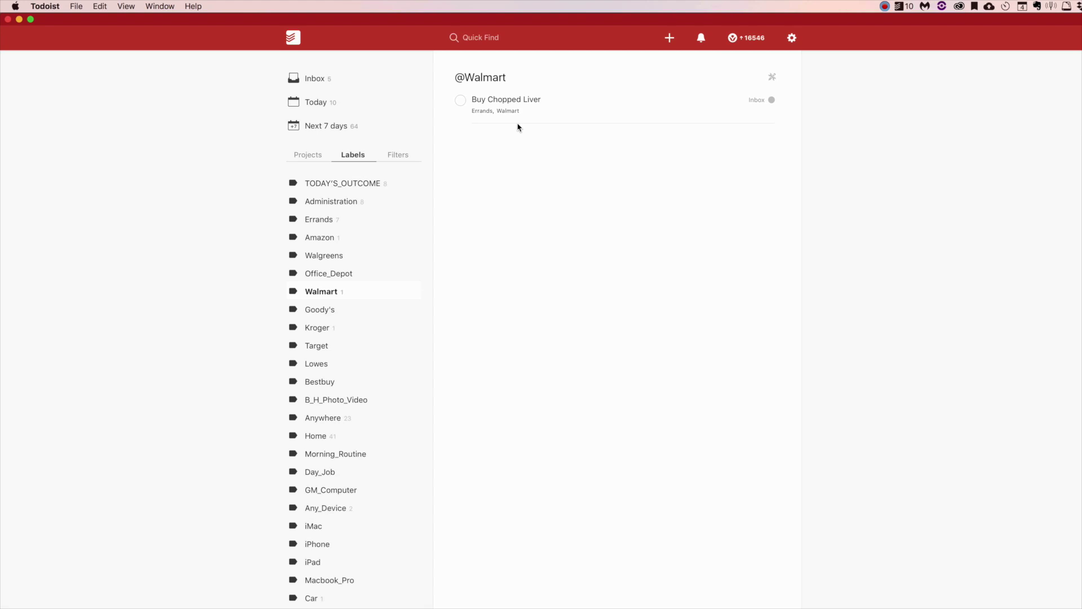
scroll(396, 327, "down", 8)
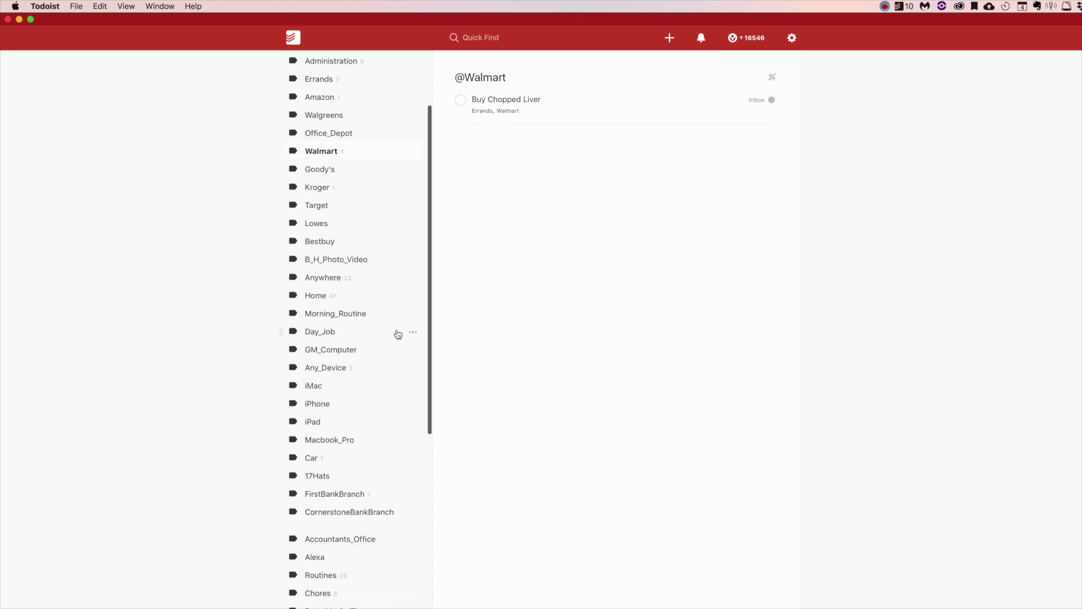
scroll(395, 324, "down", 8)
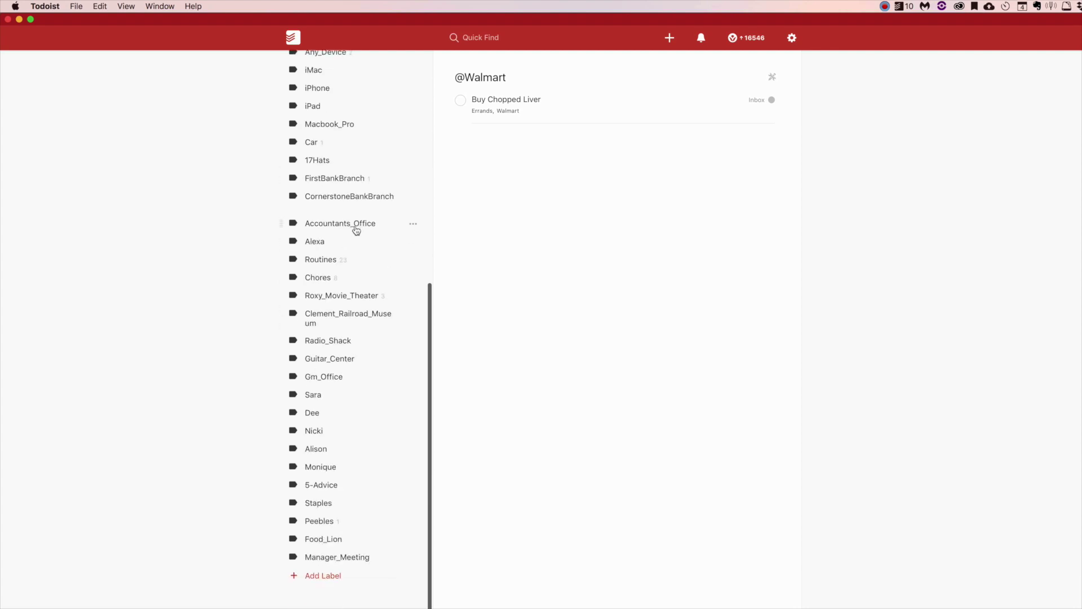
scroll(353, 297, "up", 15)
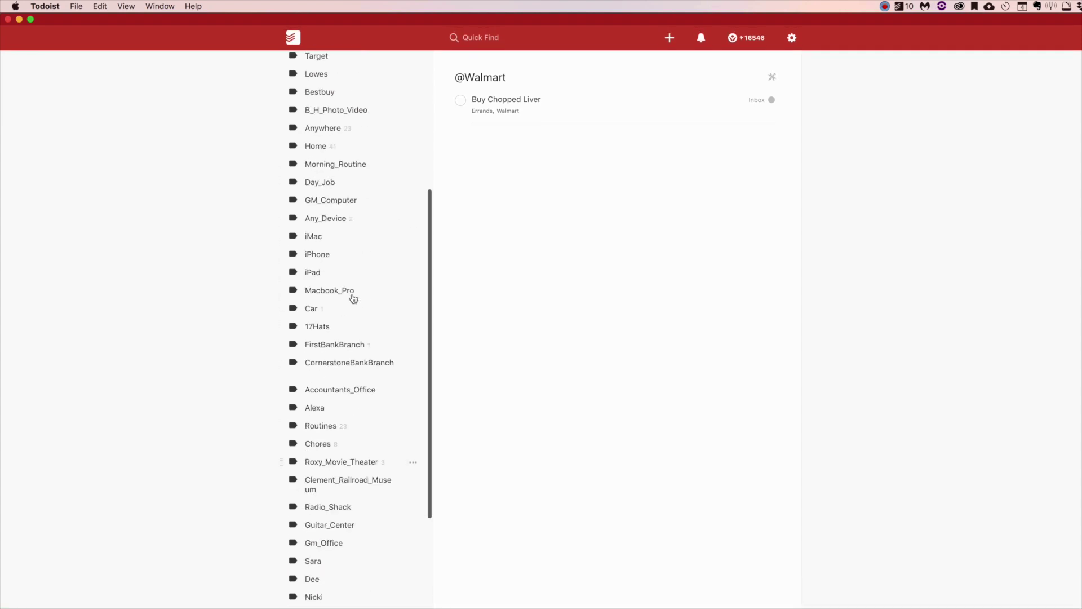
scroll(354, 298, "up", 2)
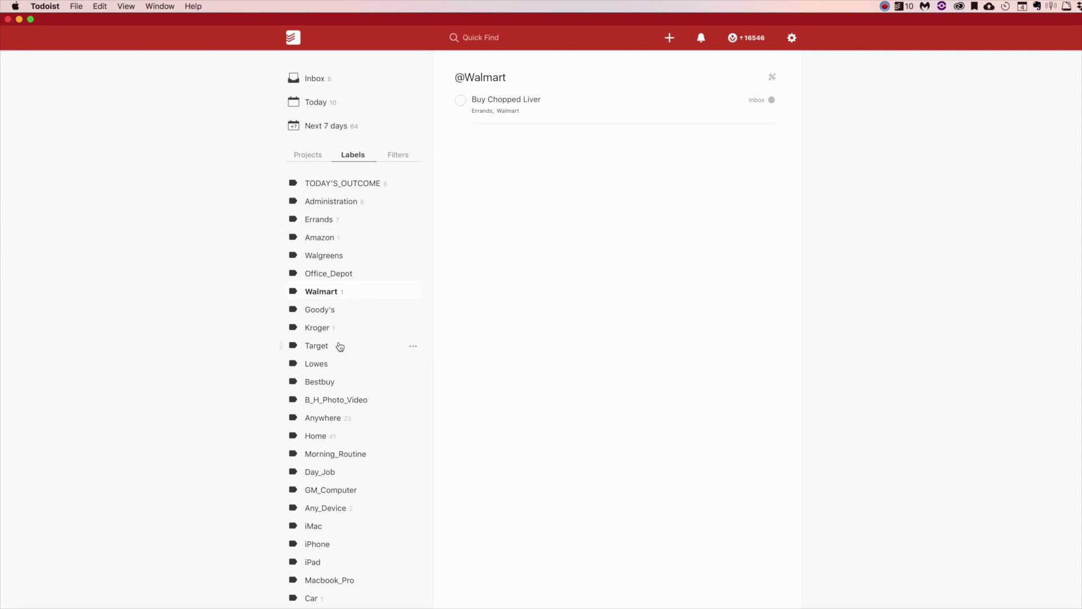
- Return to the project list and open the Single Actions (Home) project under Home/Personal
left_click(314, 159)
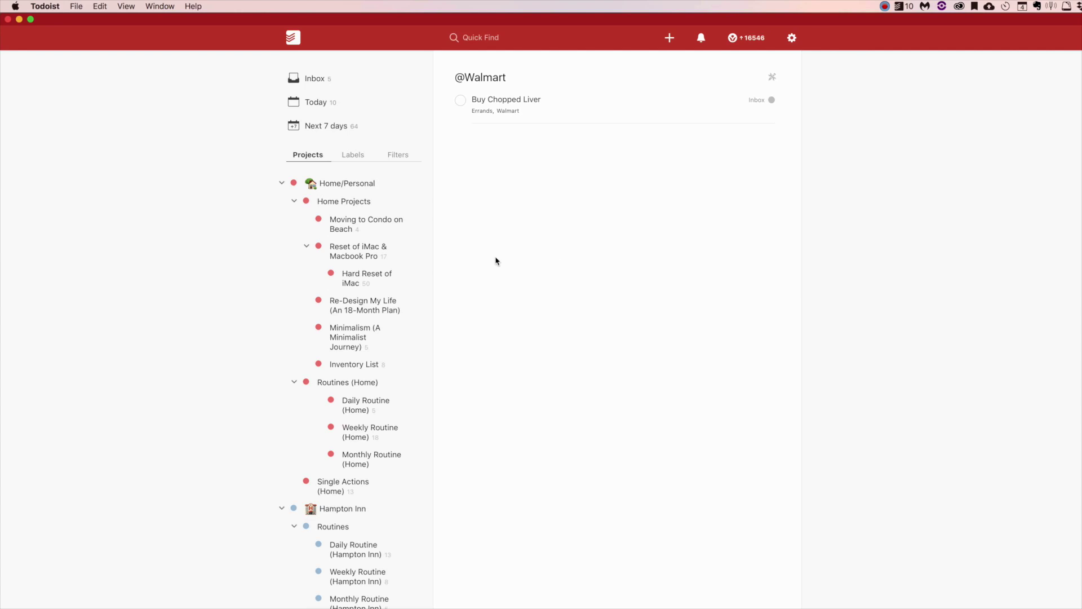
scroll(425, 270, "down", 3)
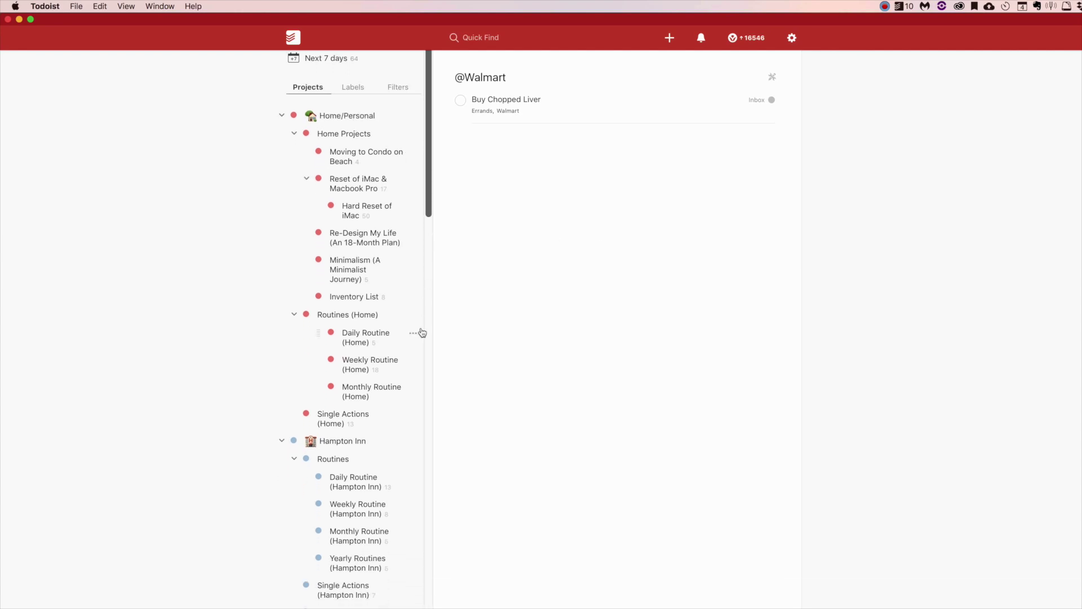
scroll(429, 337, "up", 3)
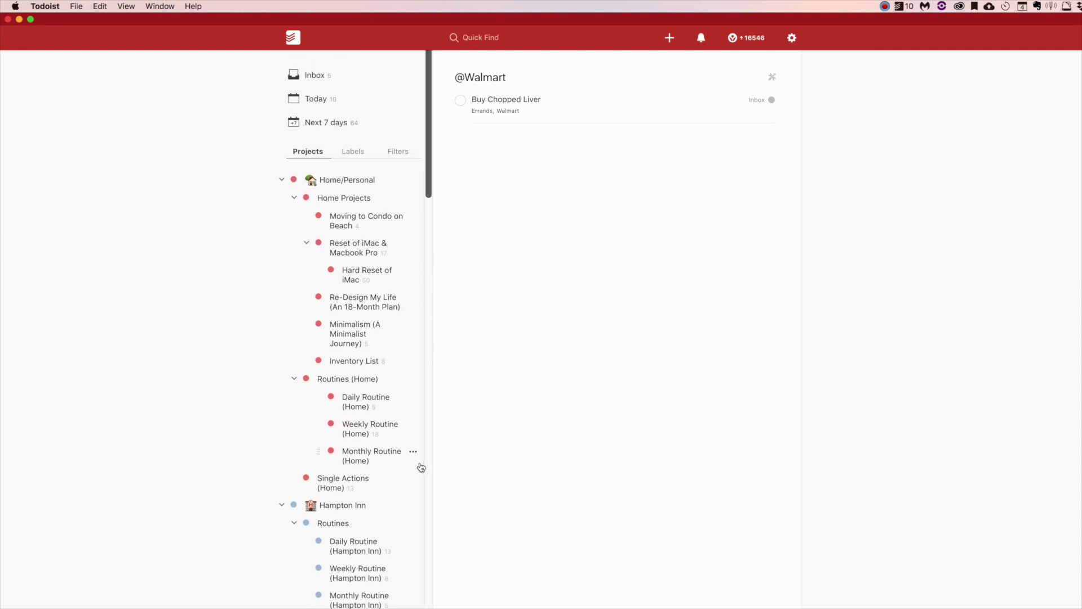
left_click(345, 484)
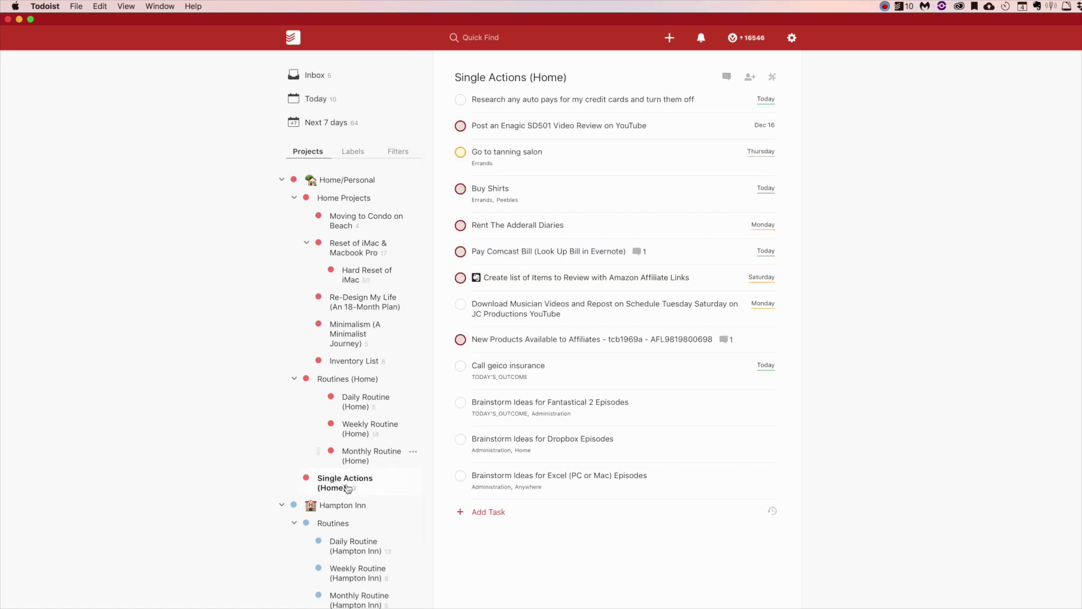